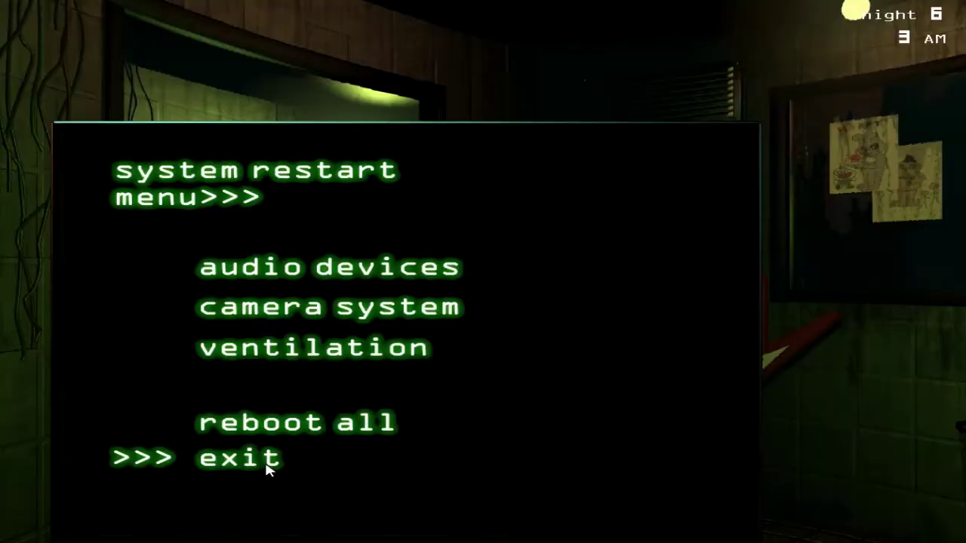
pyautogui.click(269, 468)
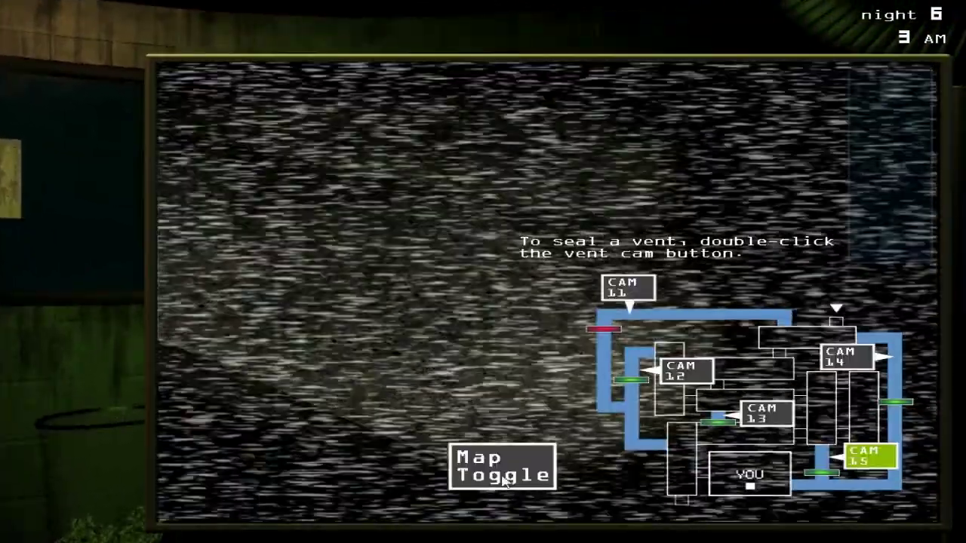
pyautogui.click(502, 466)
pyautogui.click(628, 471)
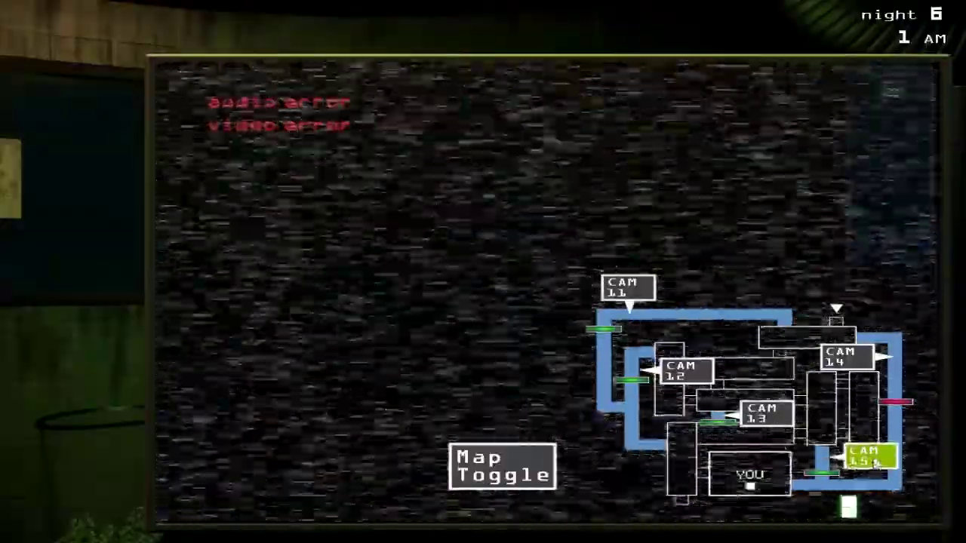
pyautogui.doubleClick(868, 456)
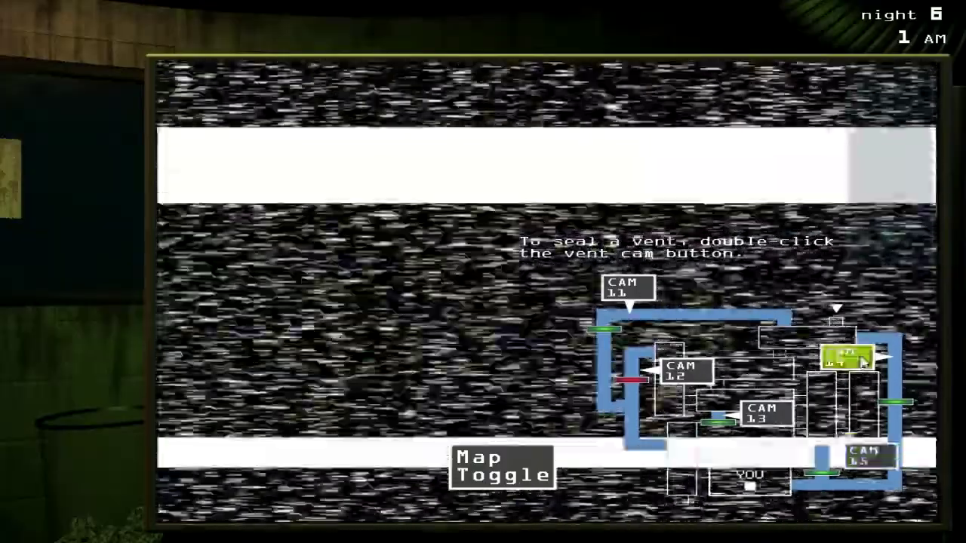
pyautogui.click(768, 414)
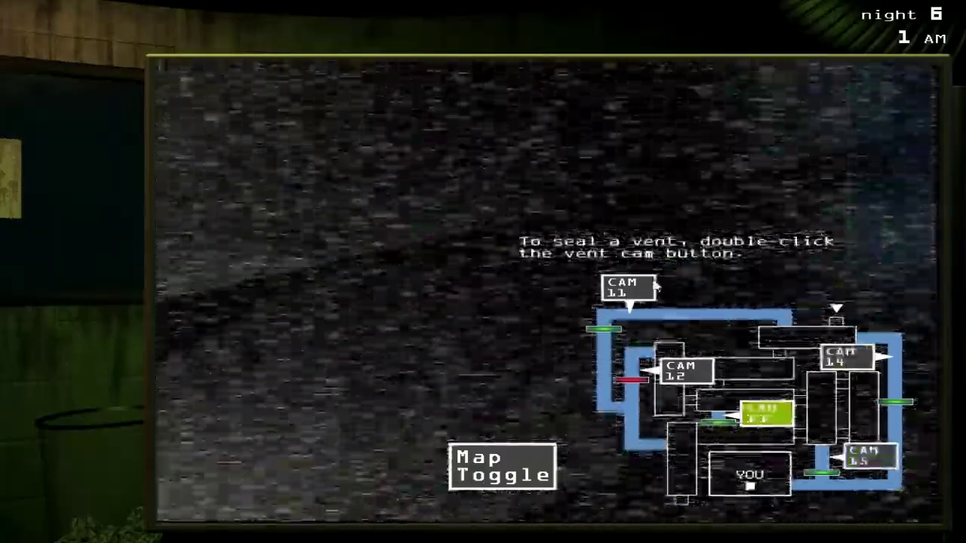
pyautogui.doubleClick(629, 289)
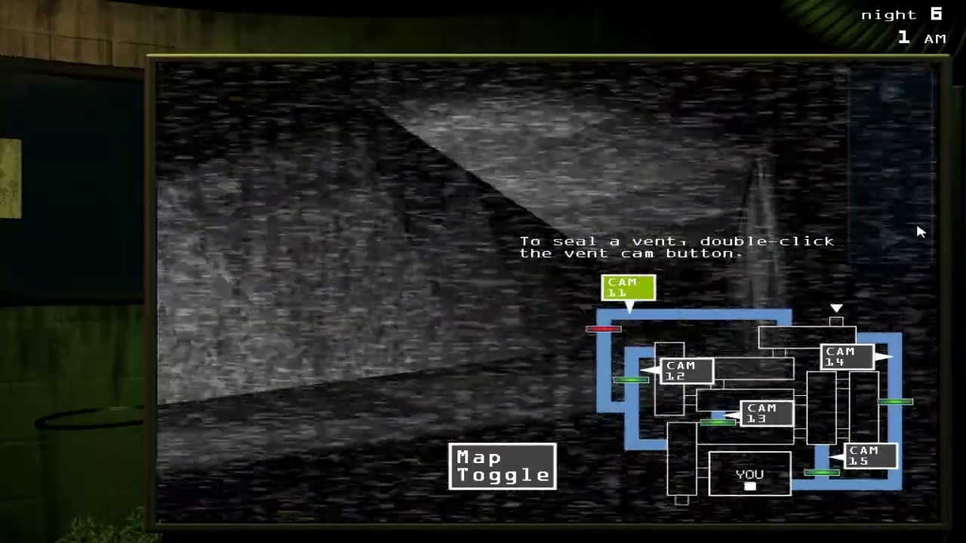
pyautogui.click(915, 220)
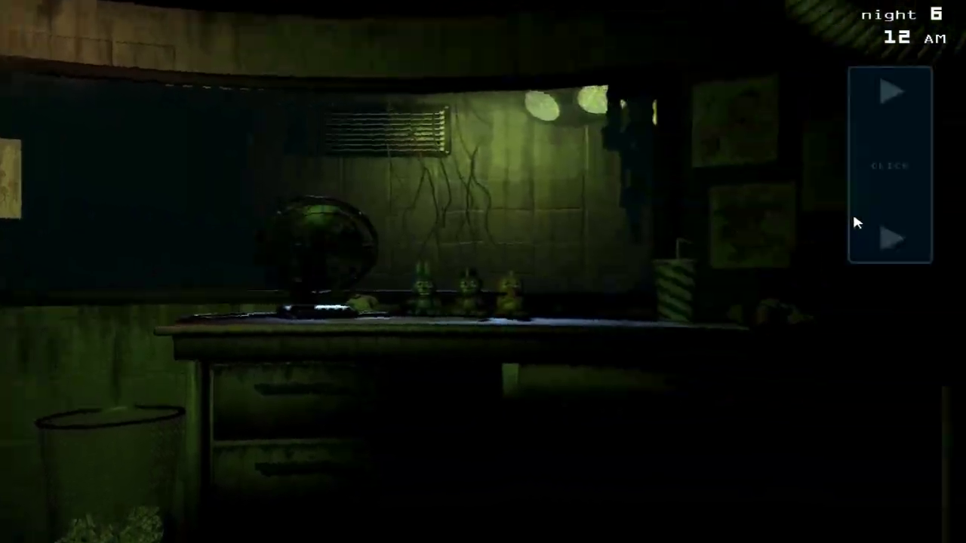
pyautogui.click(891, 238)
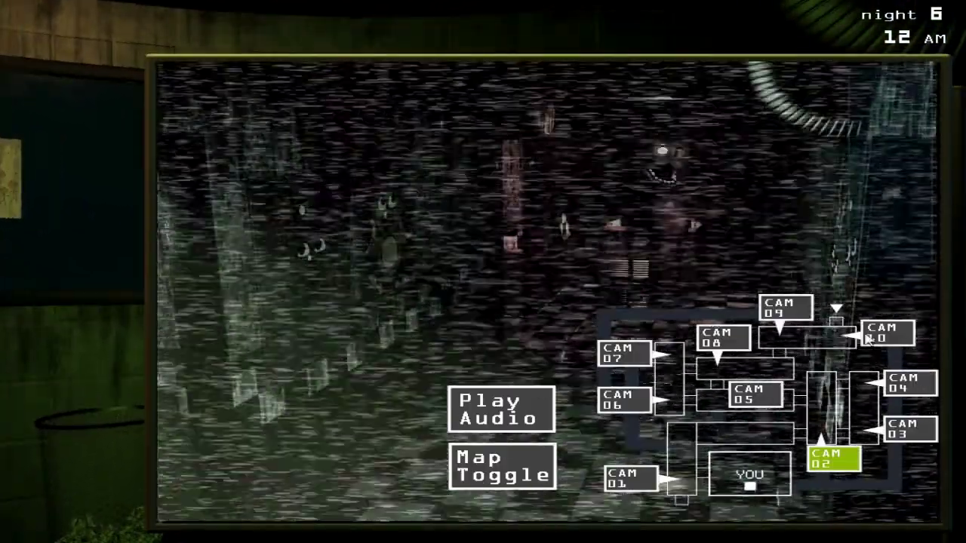
pyautogui.click(887, 333)
pyautogui.click(503, 466)
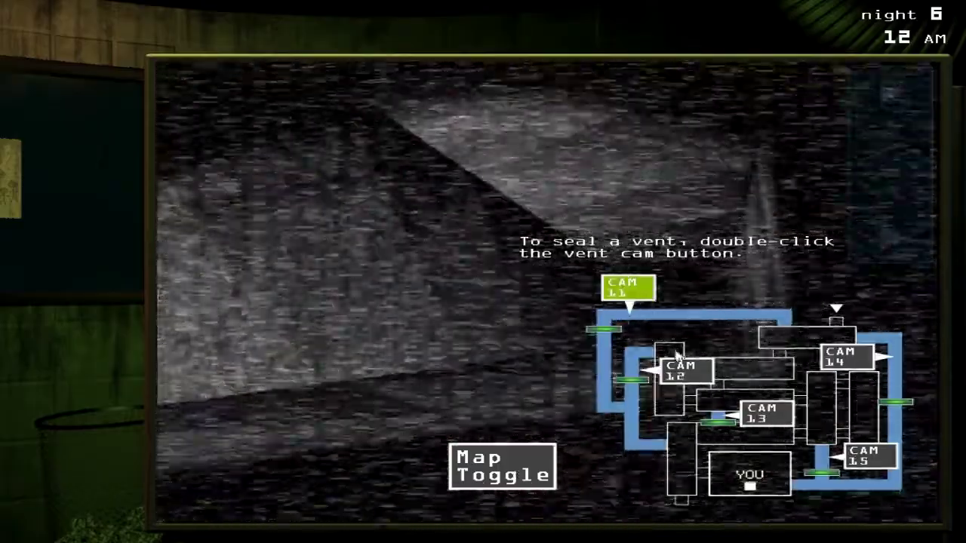
pyautogui.doubleClick(625, 290)
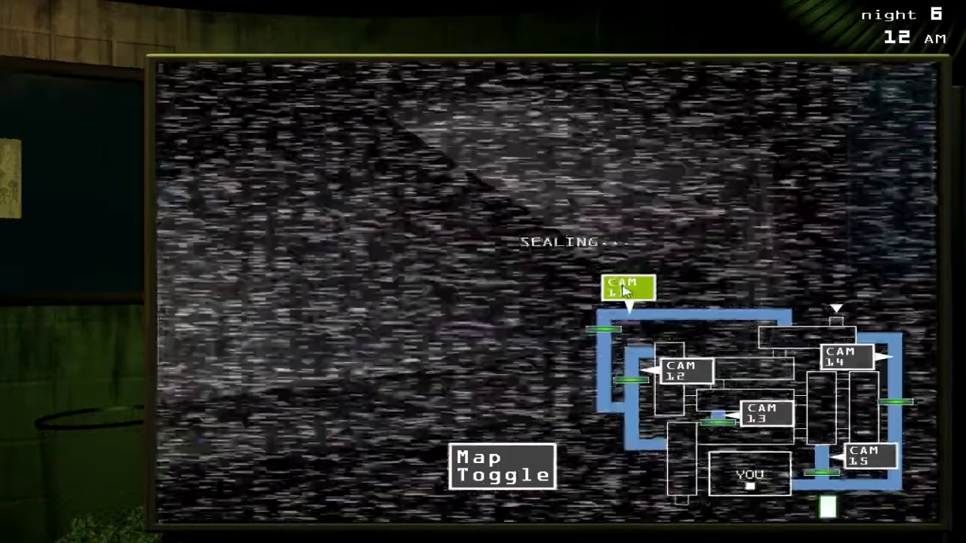
pyautogui.click(881, 216)
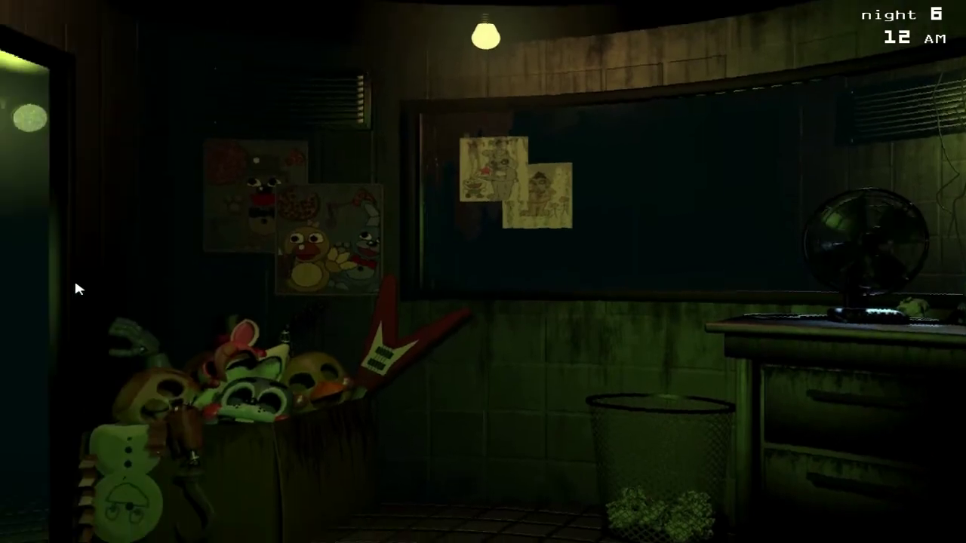
pyautogui.click(868, 514)
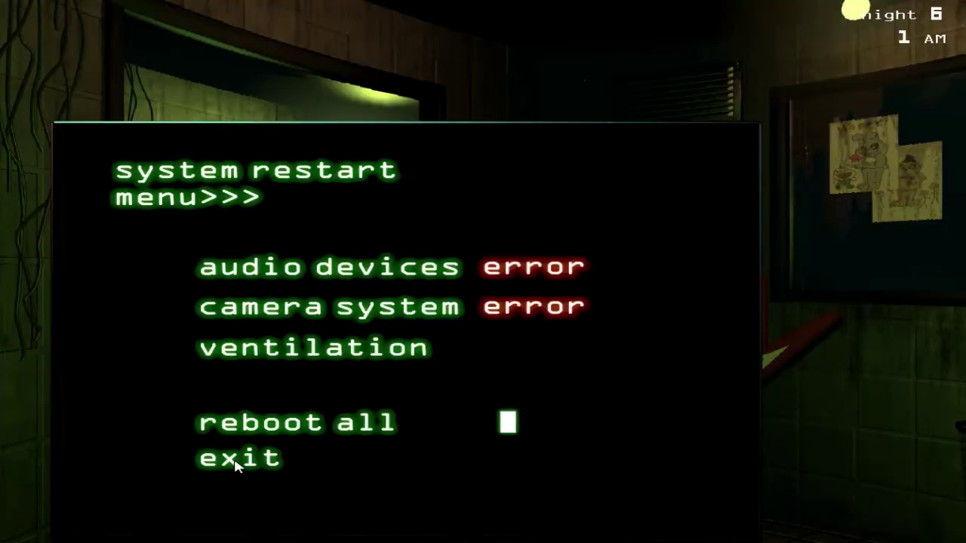
pyautogui.click(233, 462)
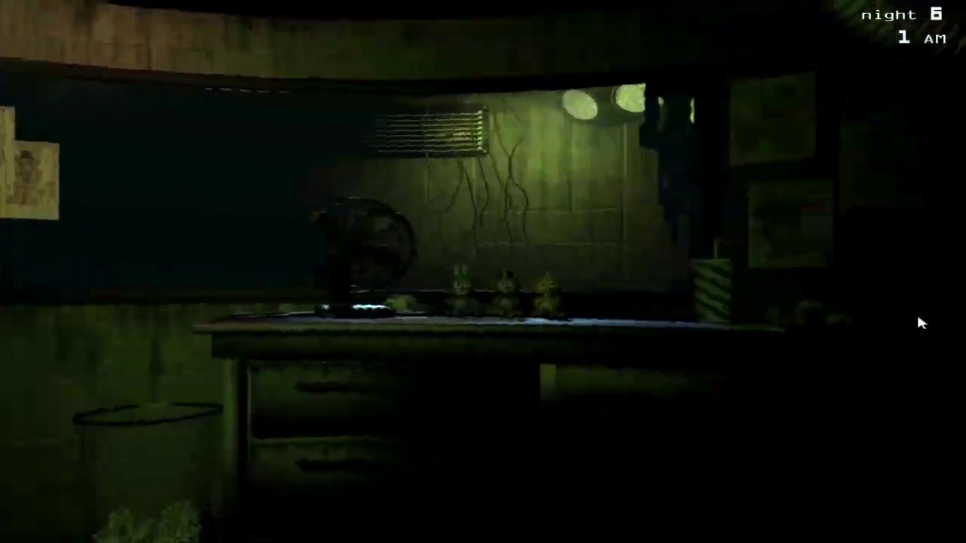
pyautogui.click(891, 241)
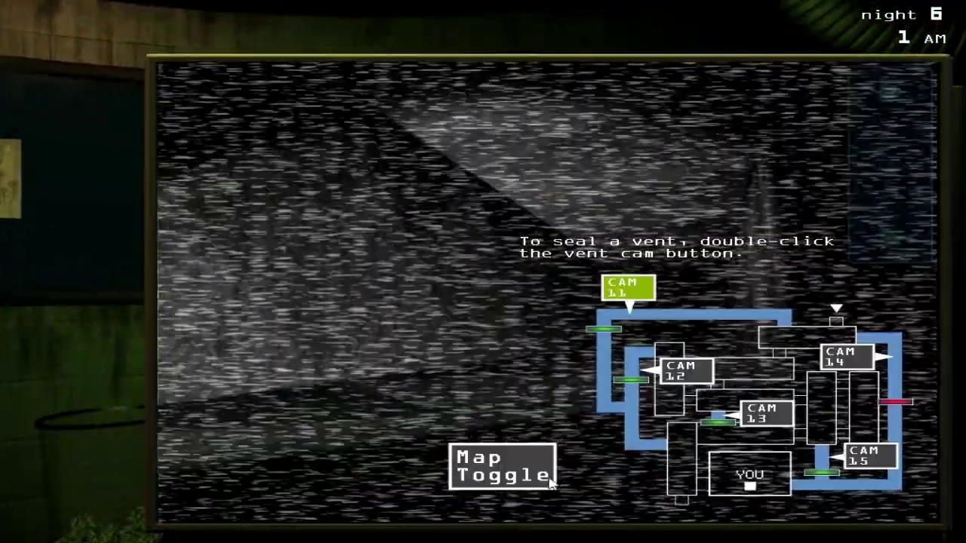
pyautogui.click(503, 465)
pyautogui.click(503, 466)
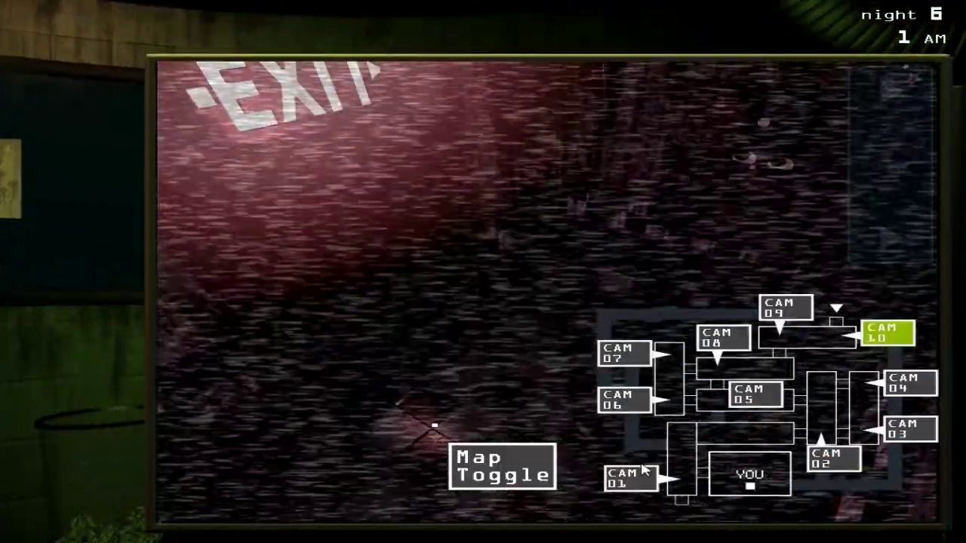
pyautogui.click(627, 478)
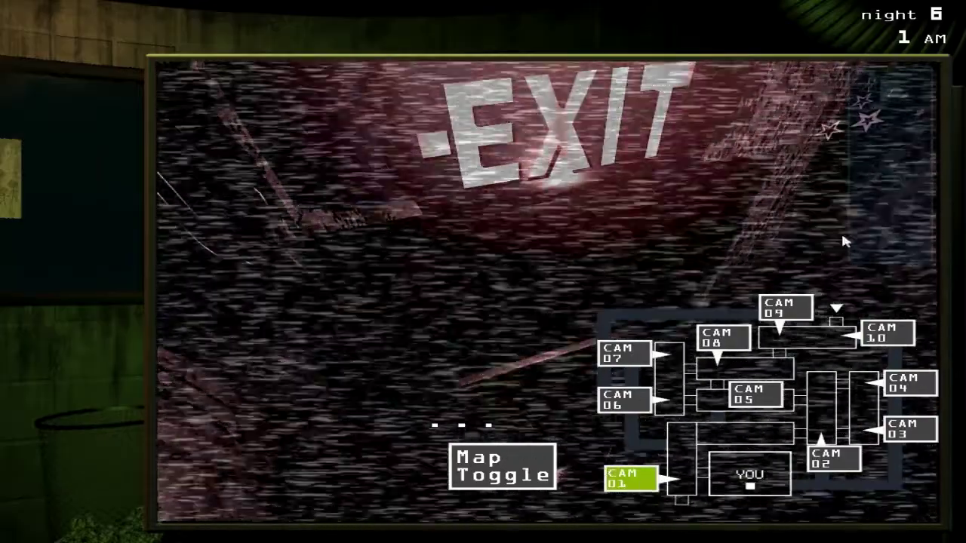
pyautogui.click(335, 241)
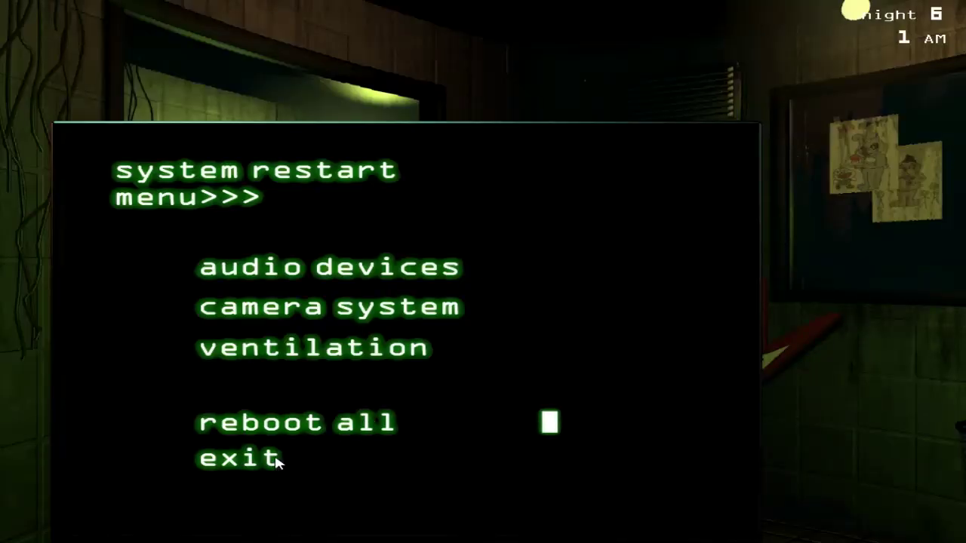
pyautogui.click(268, 464)
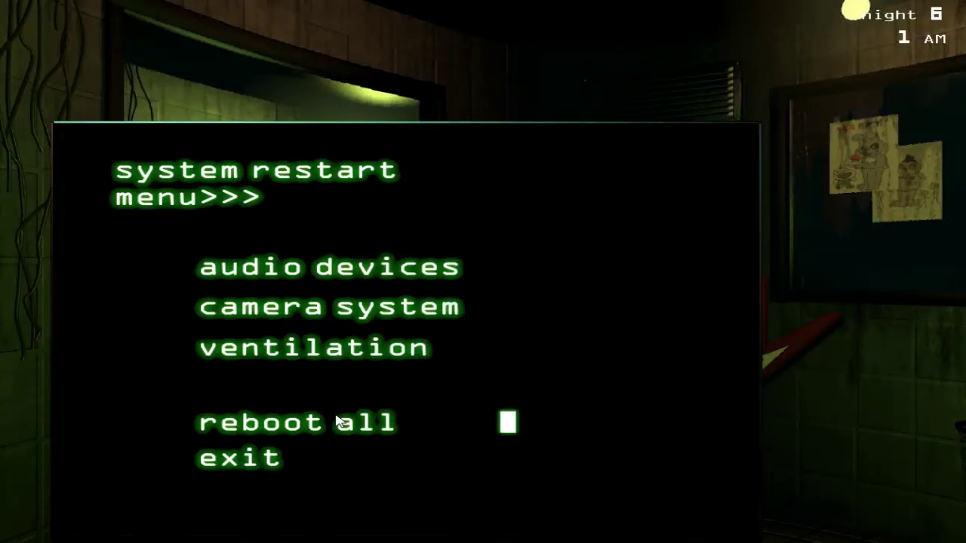
pyautogui.click(265, 461)
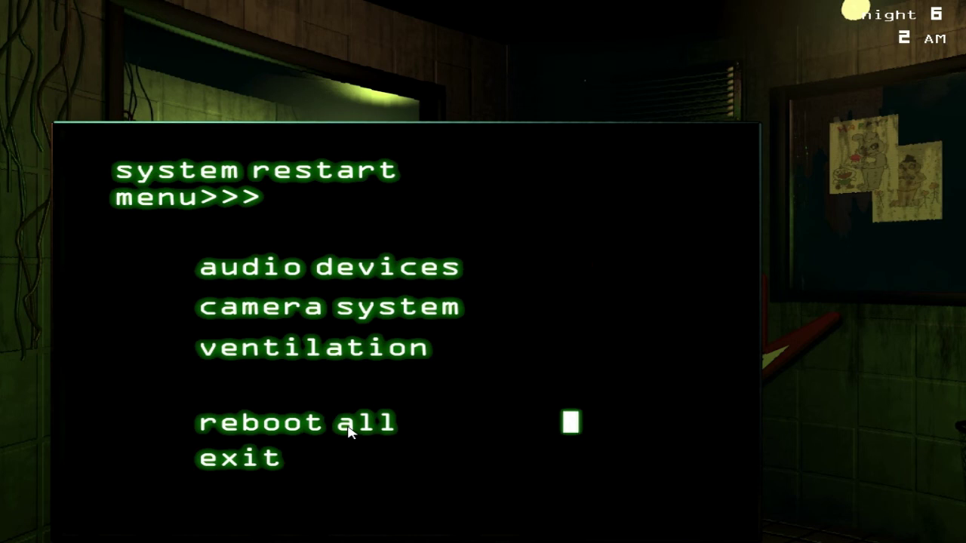
pyautogui.click(222, 461)
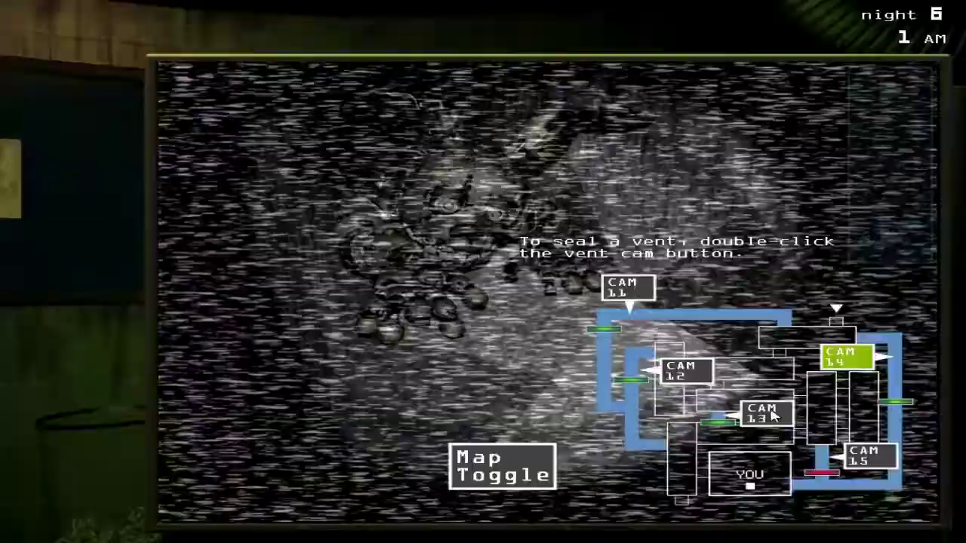
pyautogui.click(763, 414)
pyautogui.doubleClick(849, 356)
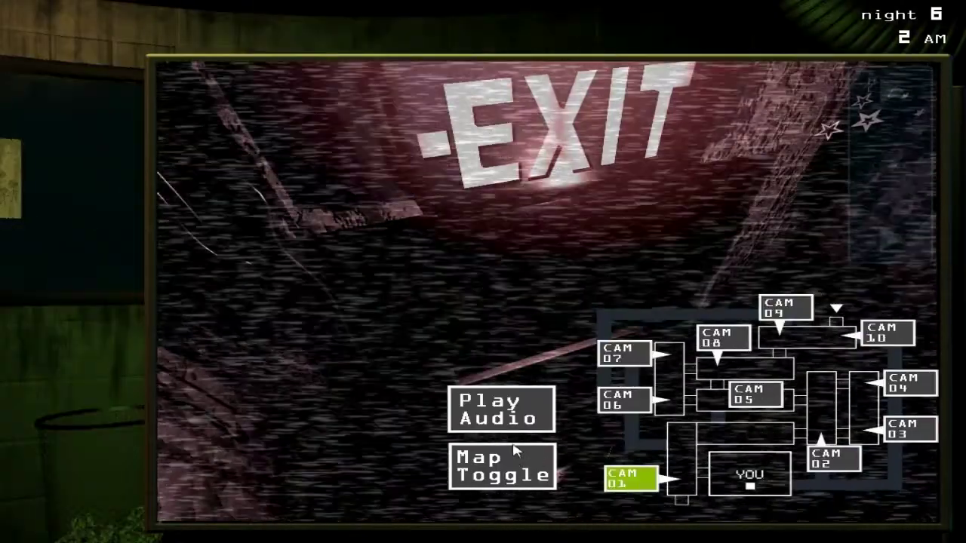
pyautogui.click(502, 411)
pyautogui.click(866, 191)
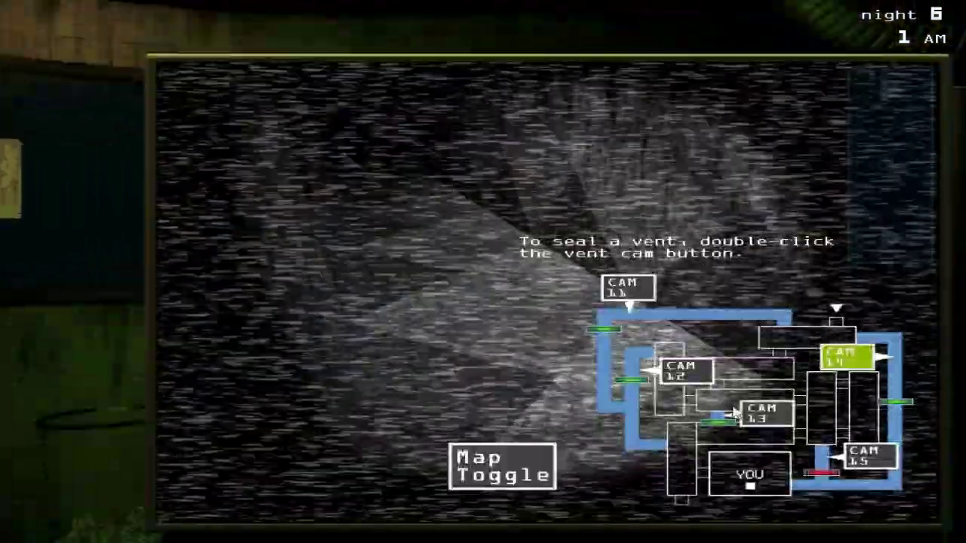
pyautogui.click(762, 414)
pyautogui.click(683, 370)
pyautogui.click(628, 289)
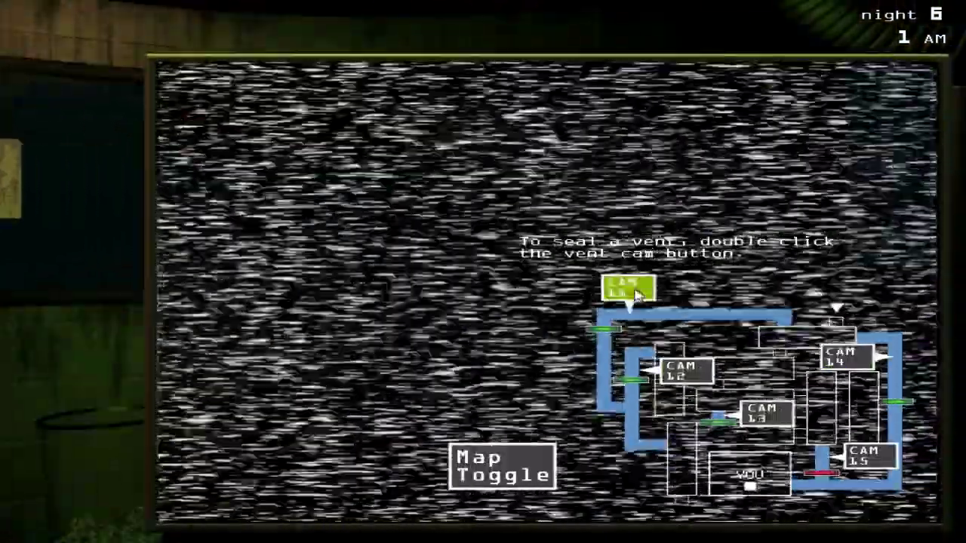
pyautogui.click(502, 466)
pyautogui.click(630, 480)
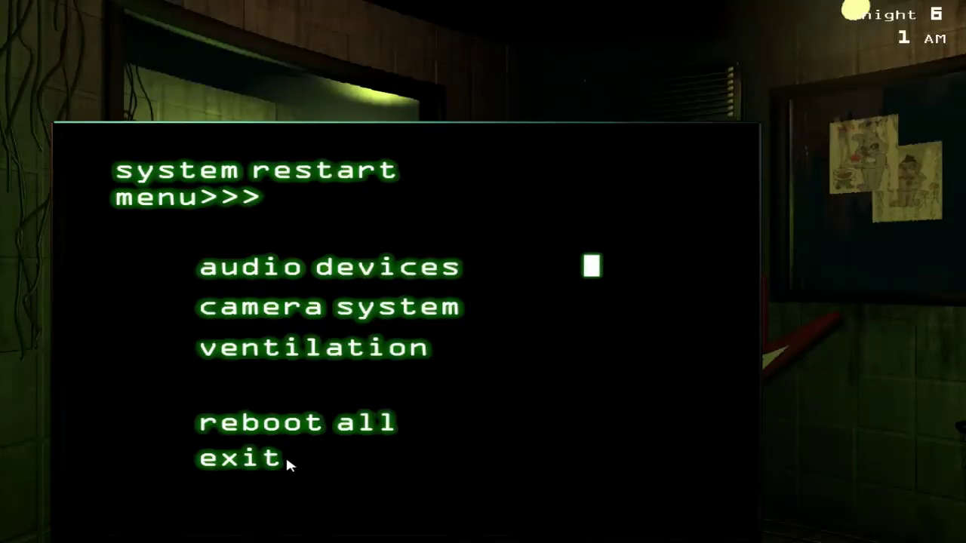
pyautogui.click(255, 469)
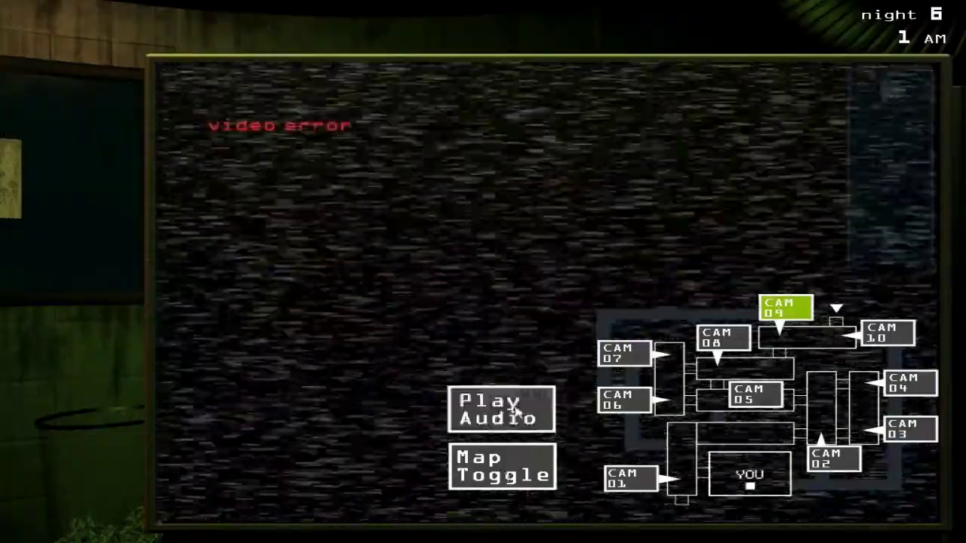
pyautogui.click(516, 411)
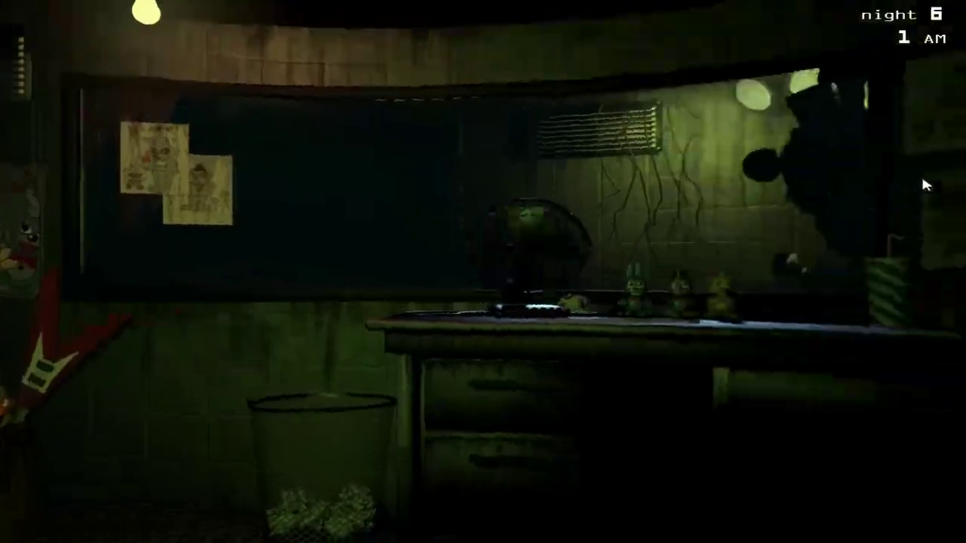
pyautogui.click(502, 461)
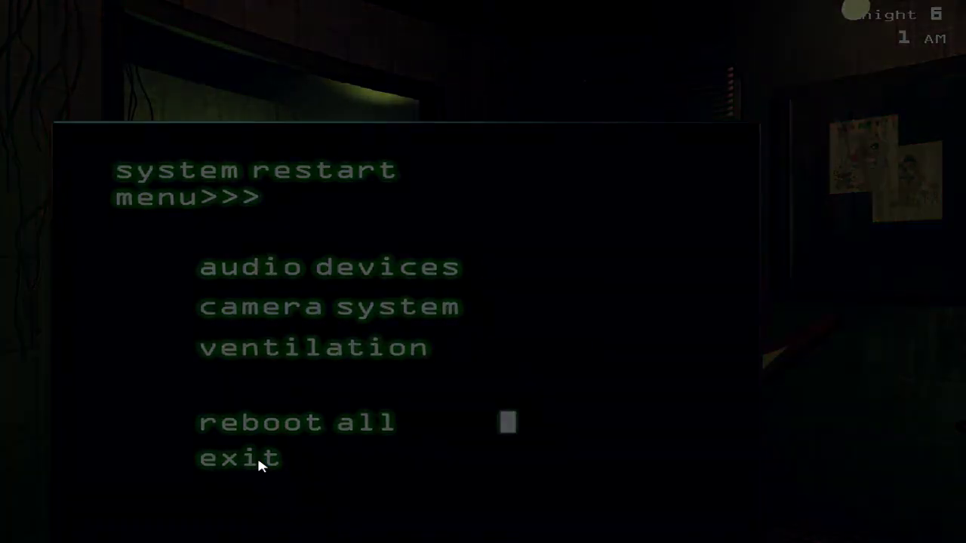
pyautogui.click(257, 455)
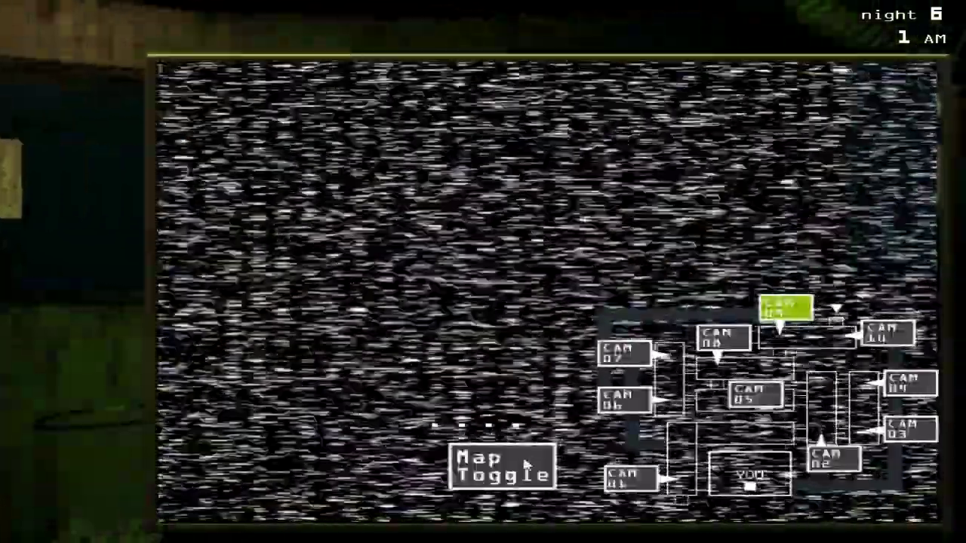
pyautogui.click(528, 463)
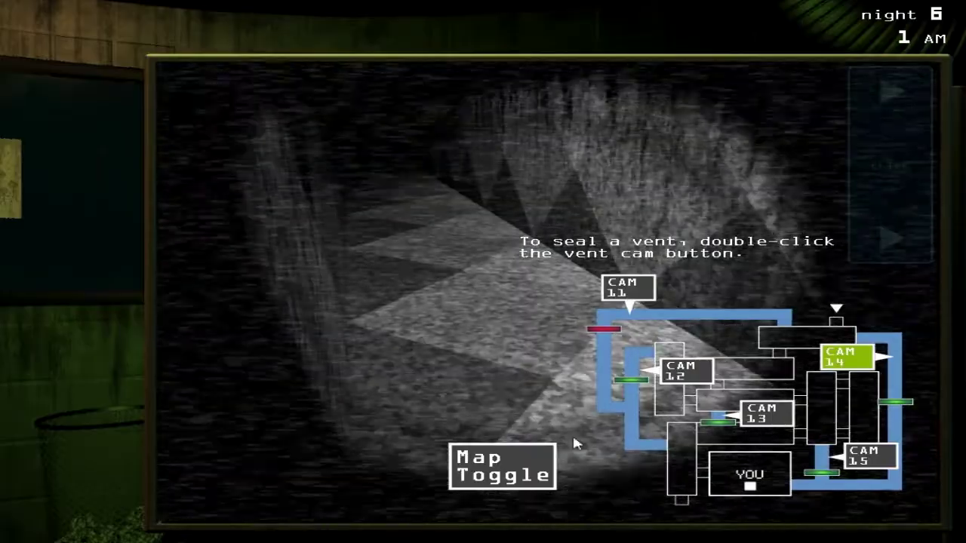
pyautogui.click(494, 477)
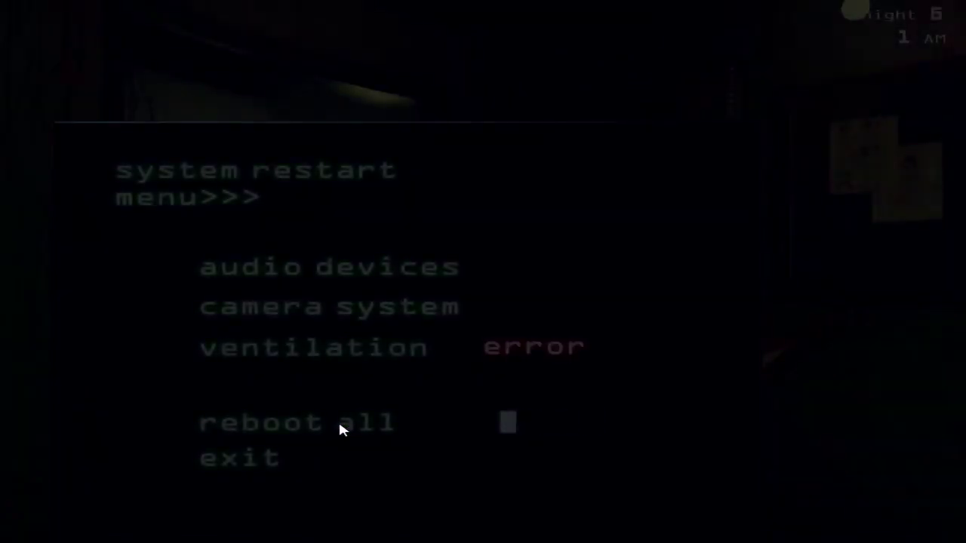
pyautogui.click(257, 466)
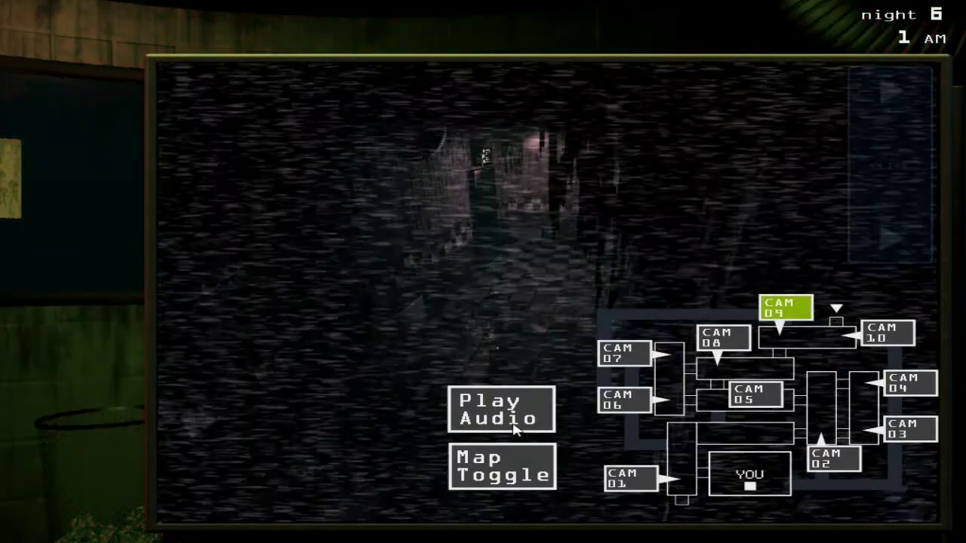
pyautogui.click(514, 423)
pyautogui.click(483, 467)
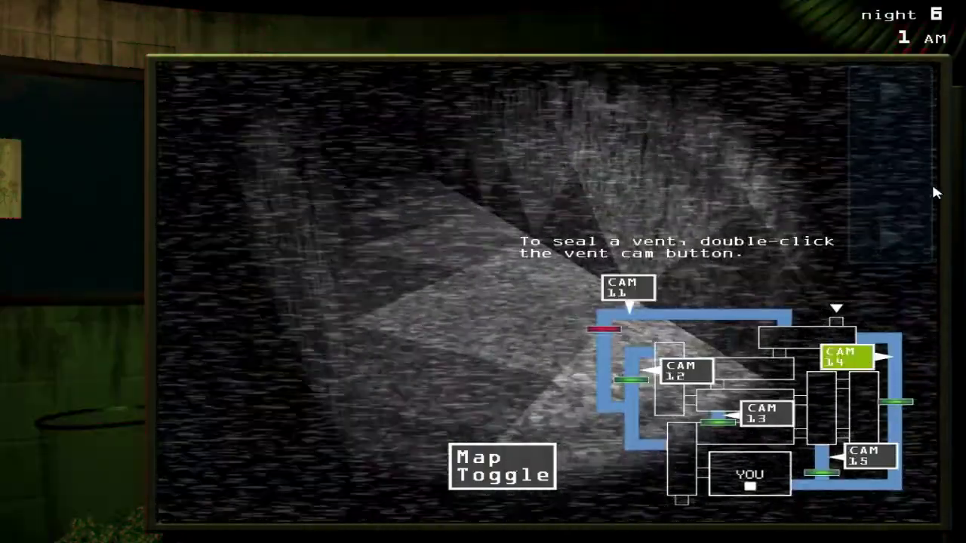
pyautogui.click(891, 166)
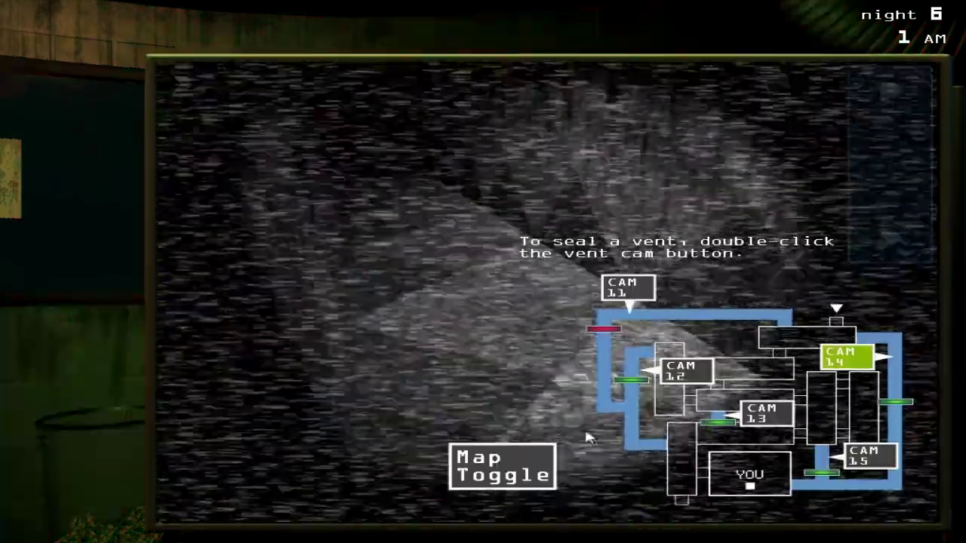
pyautogui.click(504, 467)
pyautogui.click(785, 310)
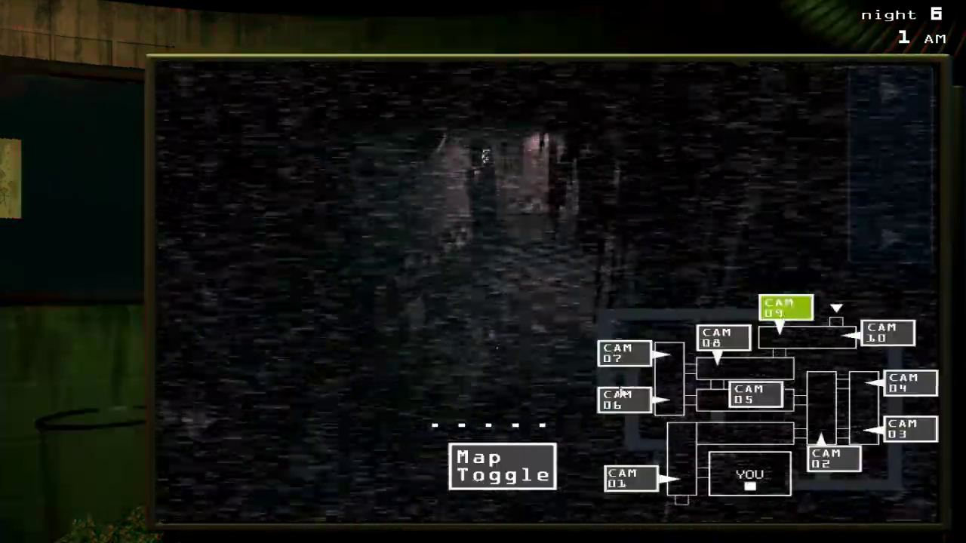
pyautogui.click(503, 466)
pyautogui.click(503, 466)
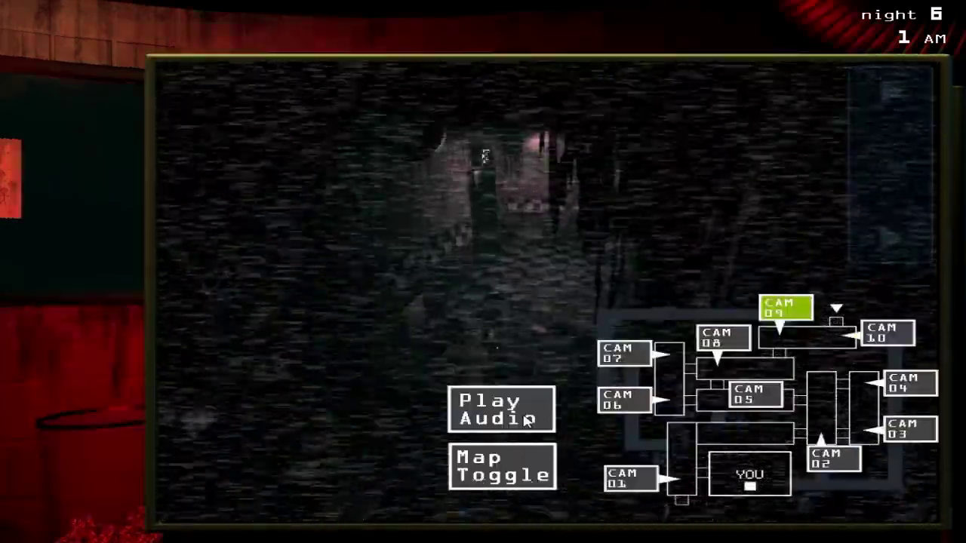
pyautogui.click(527, 421)
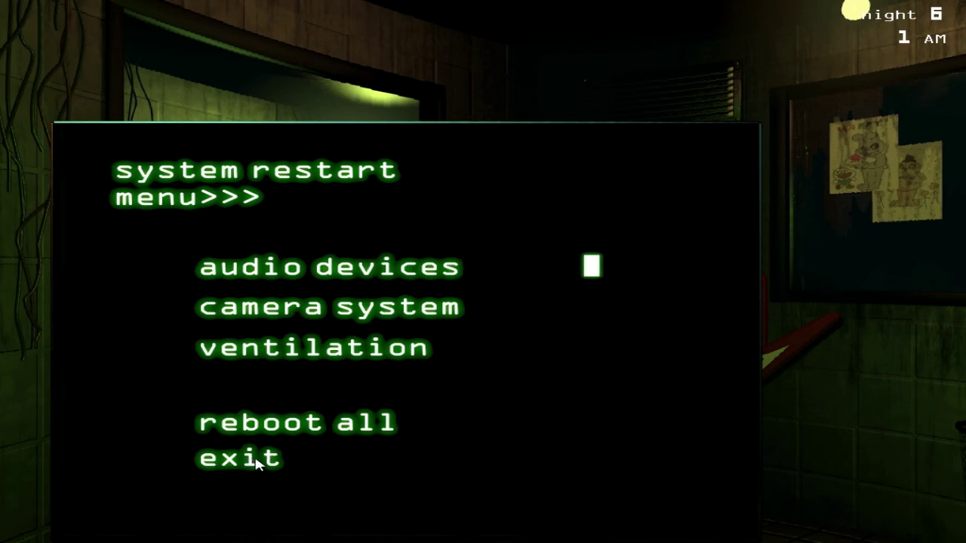
pyautogui.click(253, 462)
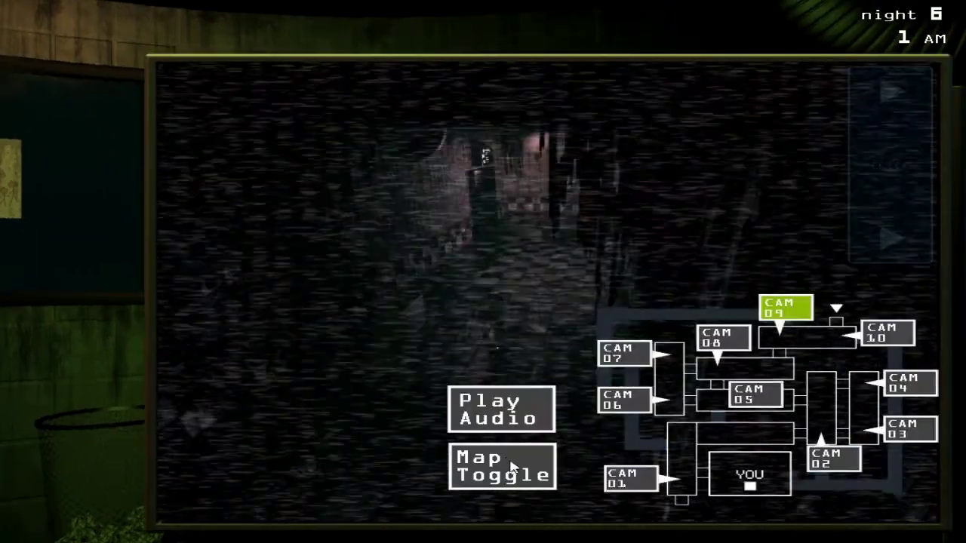
pyautogui.click(485, 401)
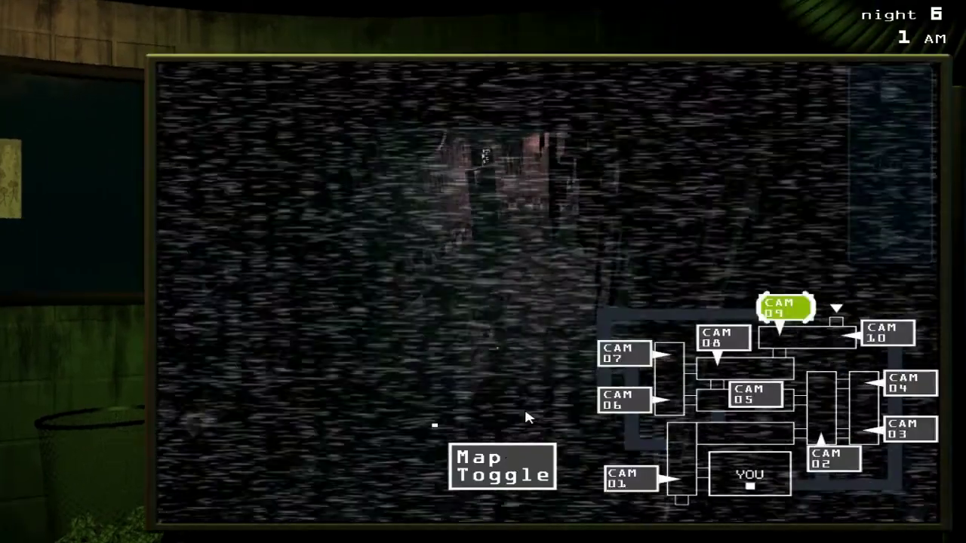
pyautogui.click(909, 192)
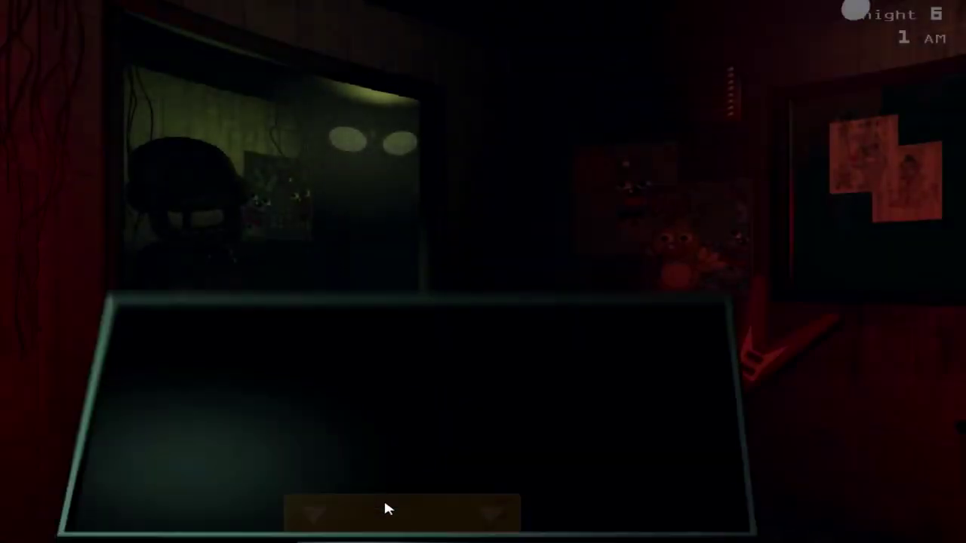
pyautogui.click(357, 425)
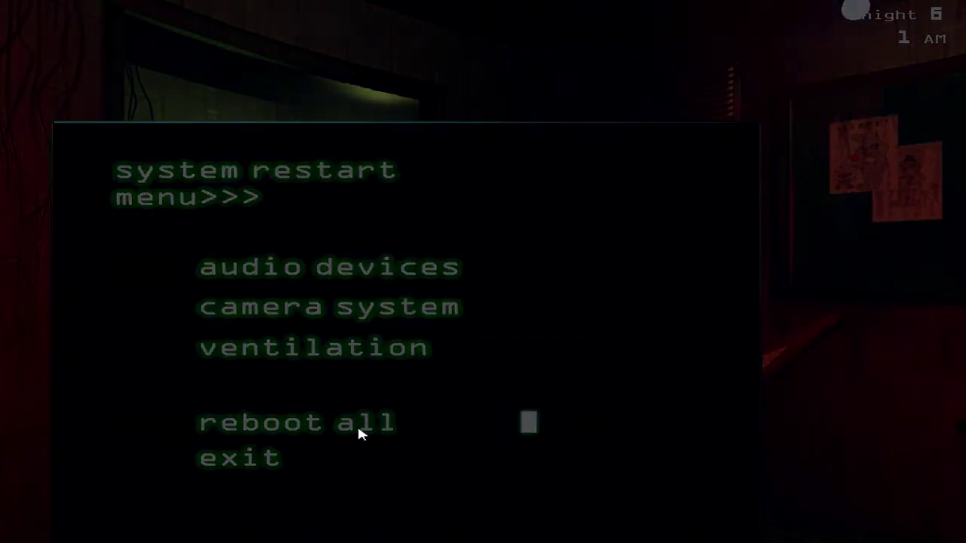
pyautogui.moveTo(402, 512)
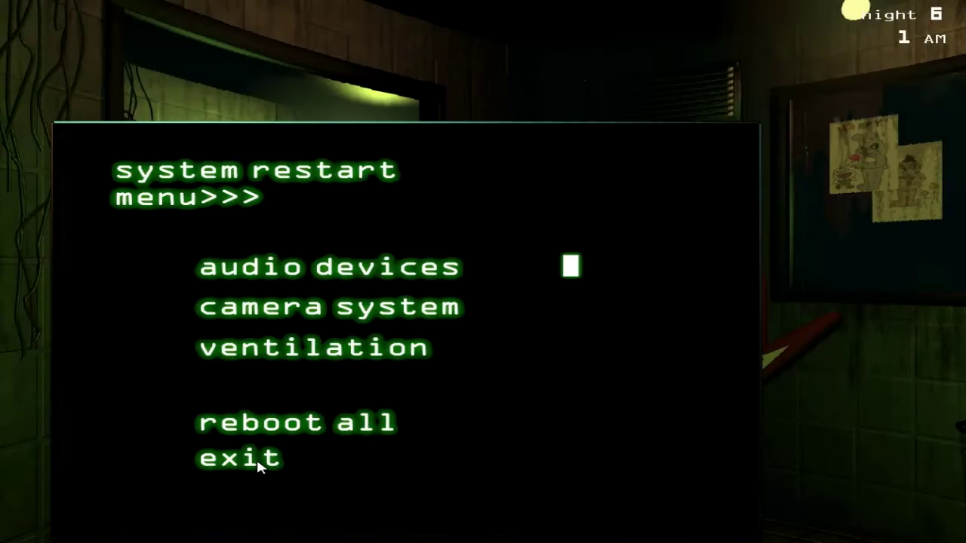
pyautogui.click(255, 457)
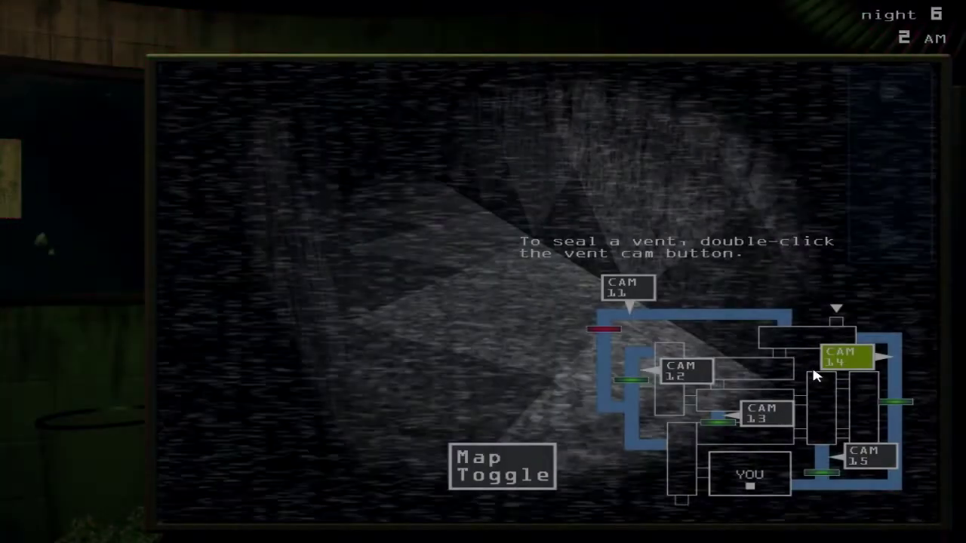
pyautogui.click(177, 287)
pyautogui.click(294, 423)
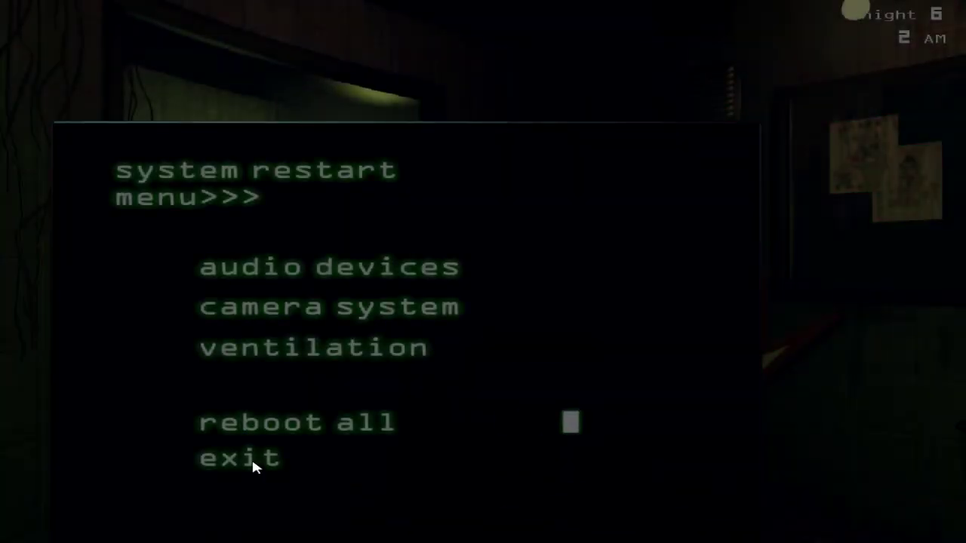
pyautogui.click(251, 462)
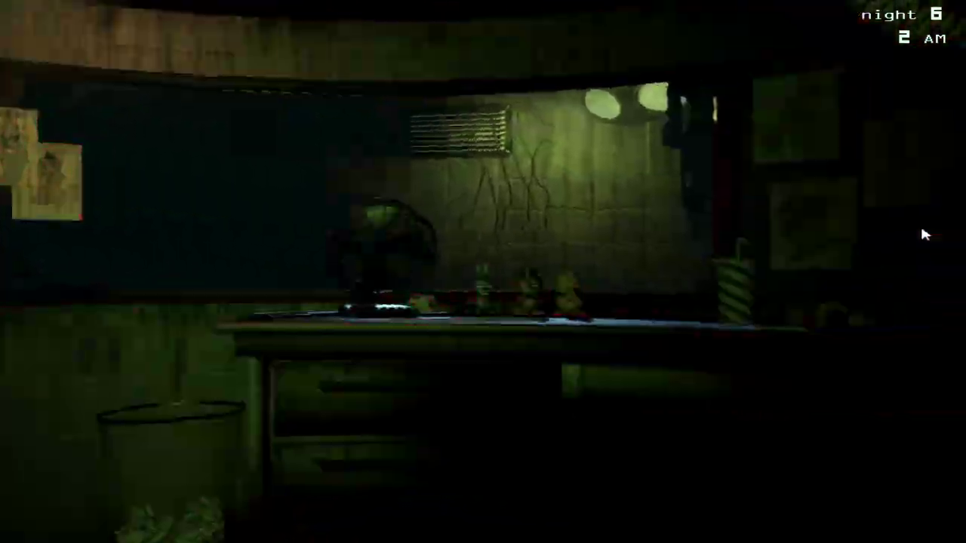
pyautogui.click(847, 357)
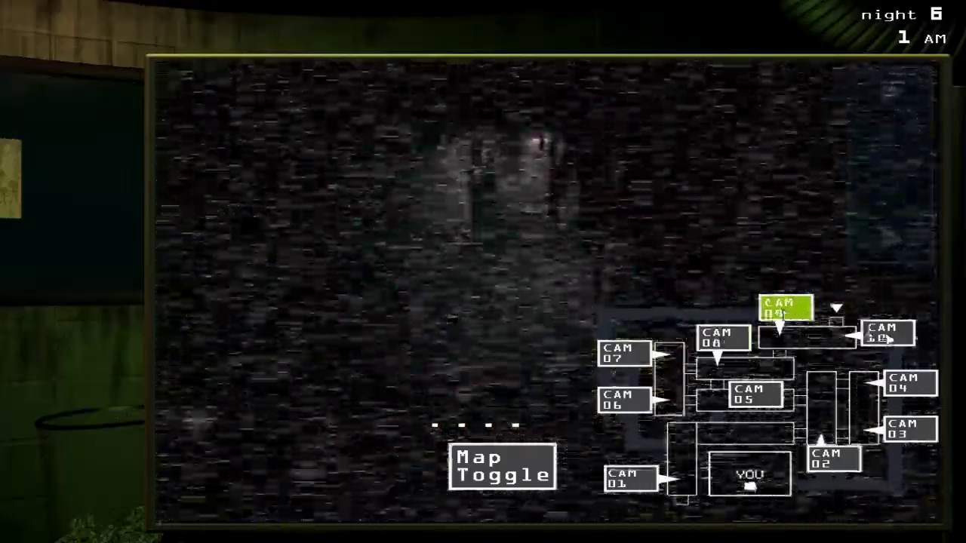
pyautogui.click(887, 334)
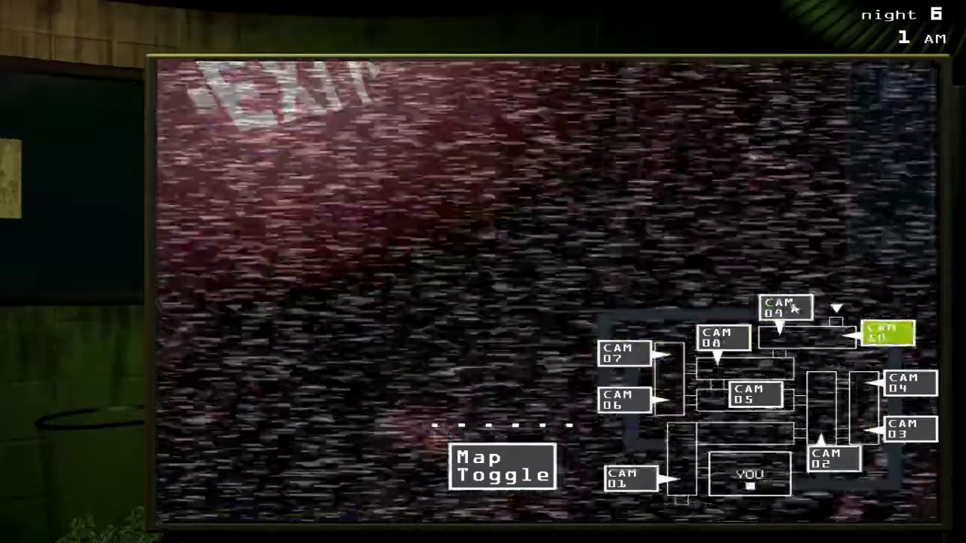
pyautogui.click(786, 307)
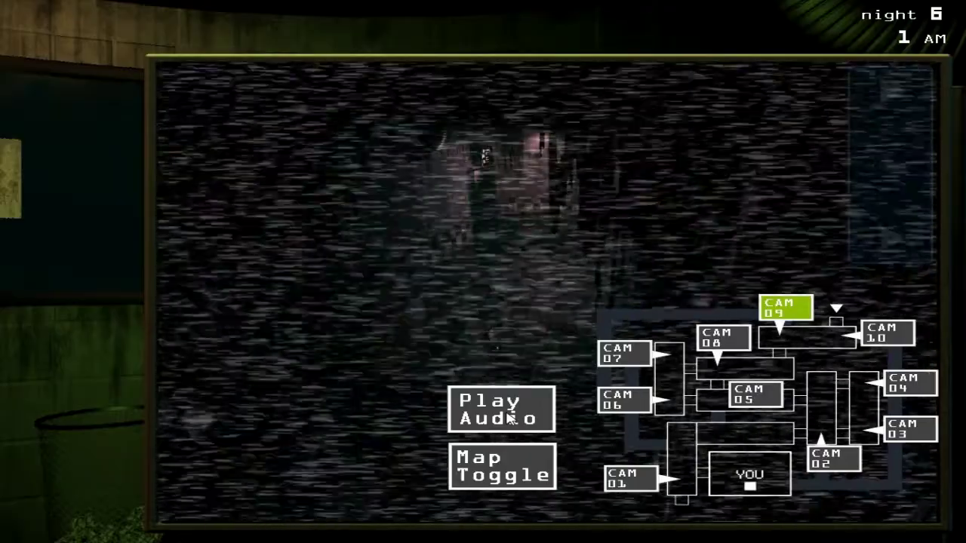
pyautogui.click(505, 408)
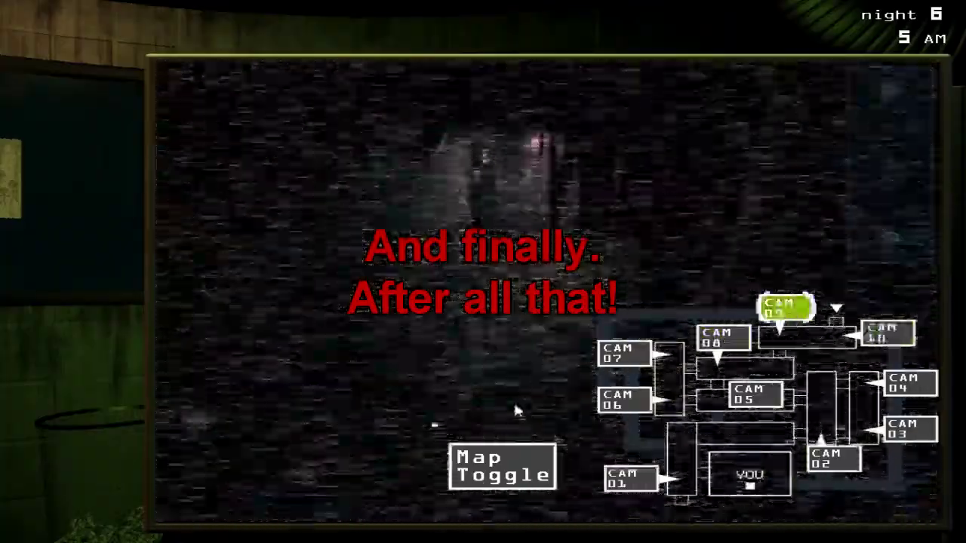
pyautogui.click(900, 192)
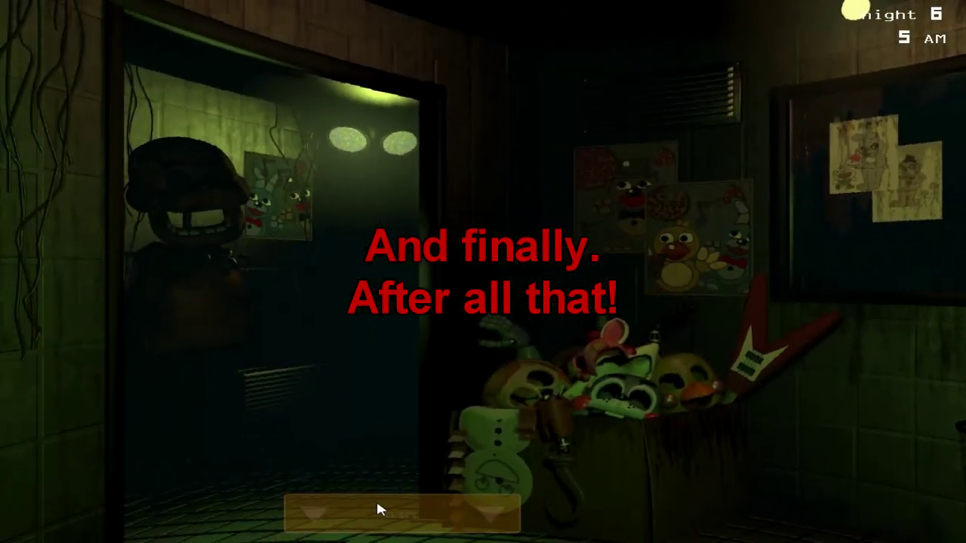
pyautogui.click(376, 498)
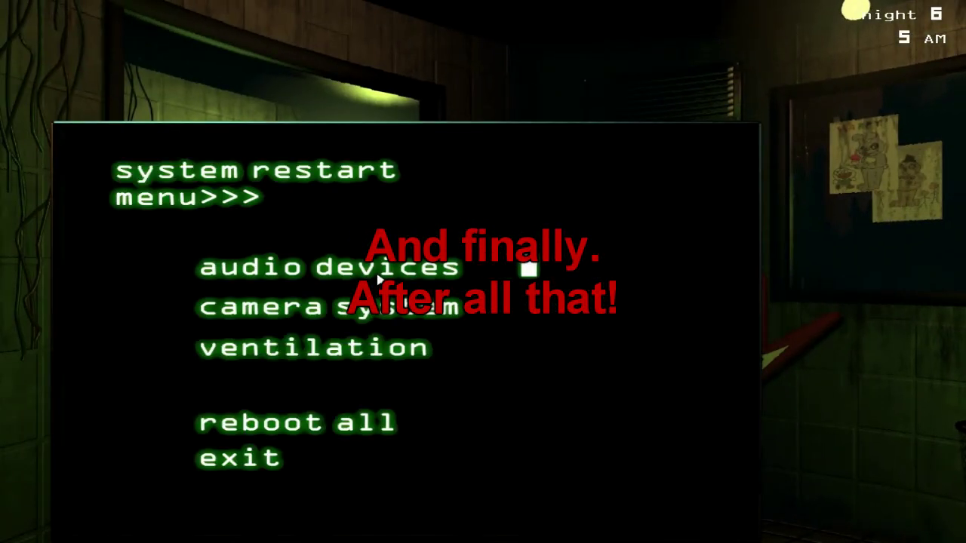